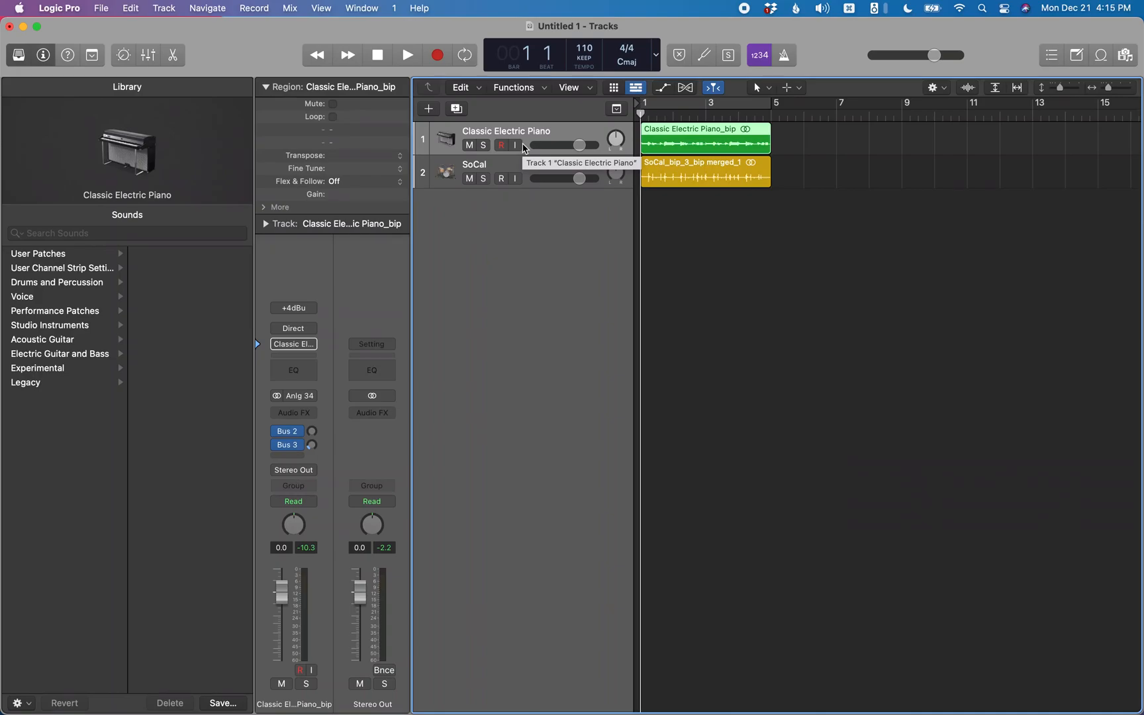
- Turn on cycle mode and play the cycled section from bar 1 to bar 5
{"action": "key", "text": "c"}
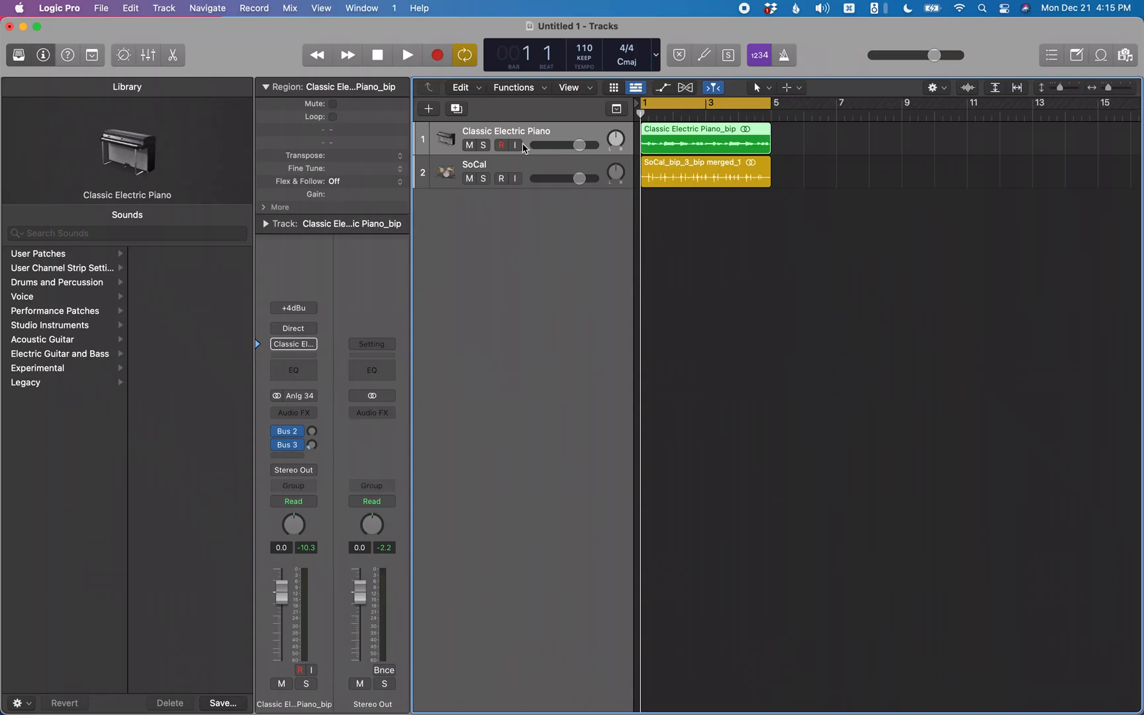
{"action": "key", "text": "space"}
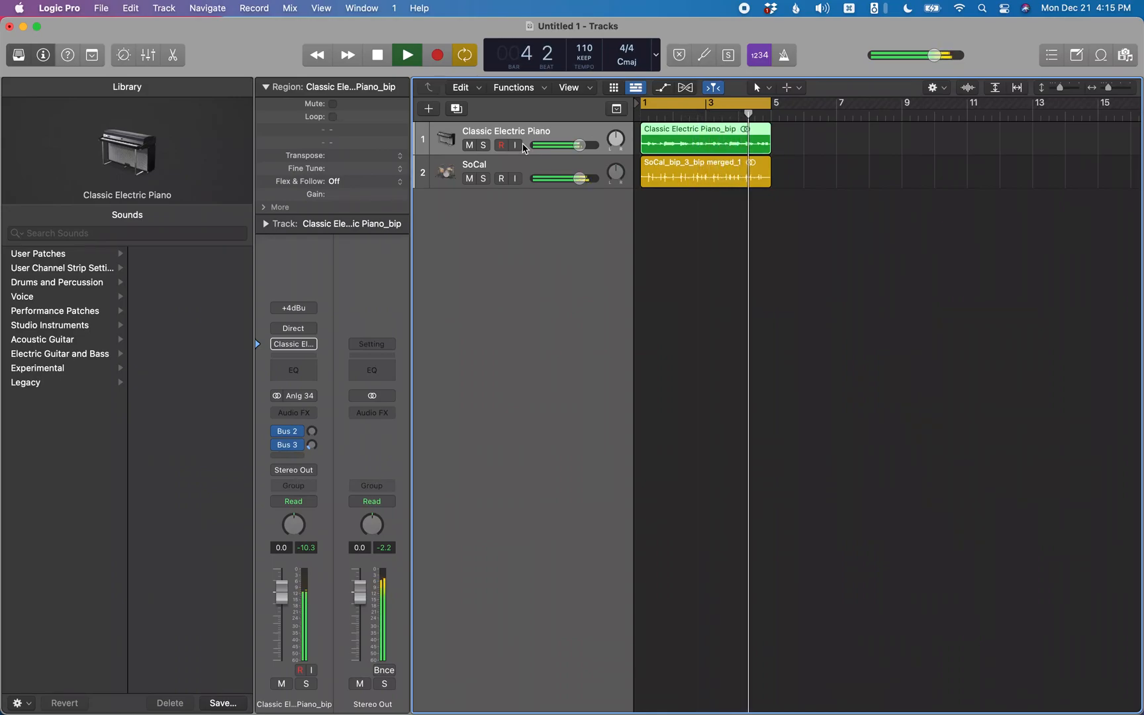
{"action": "key", "text": "space"}
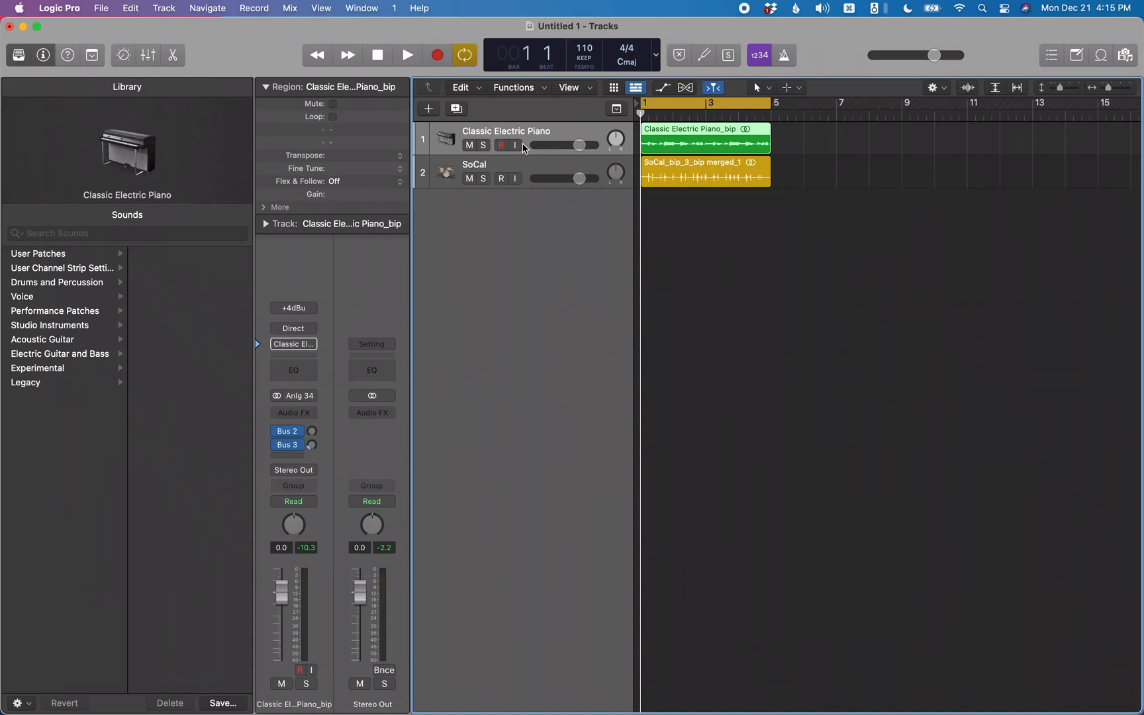
- Shorten the cycle range so that it starts at bar 3 and ends at bar 4
{"action": "key", "text": "period"}
{"action": "key", "text": "period"}
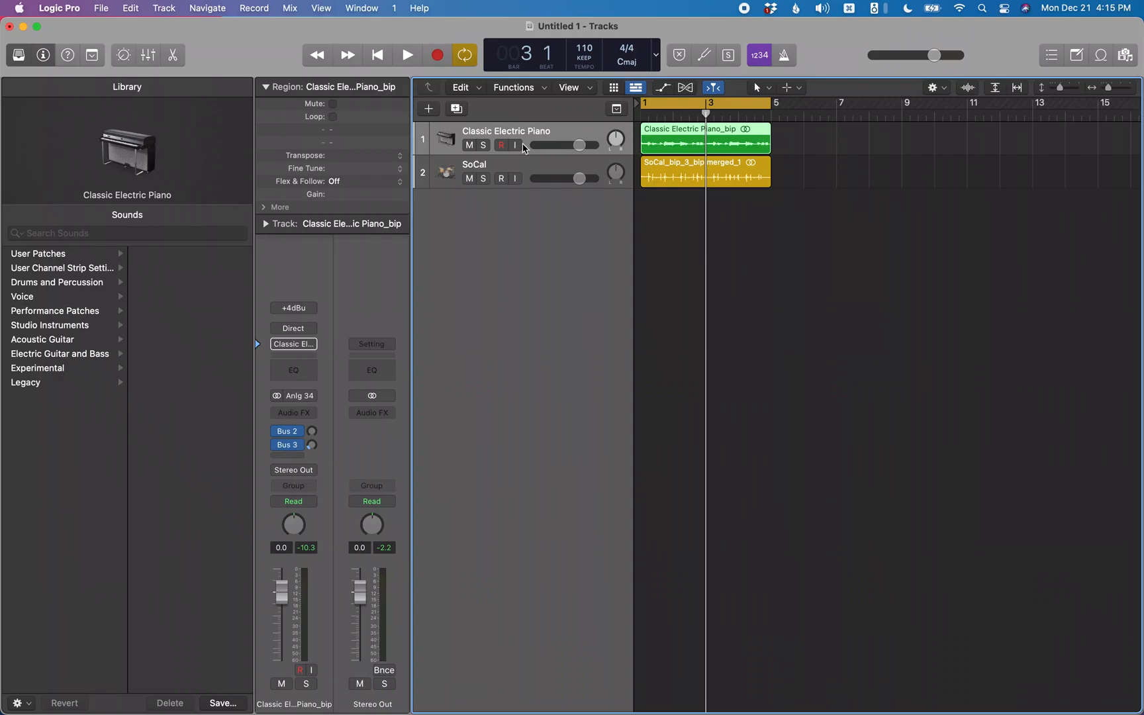
{"action": "key", "text": "ctrl+super+bracketleft"}
{"action": "key", "text": "period"}
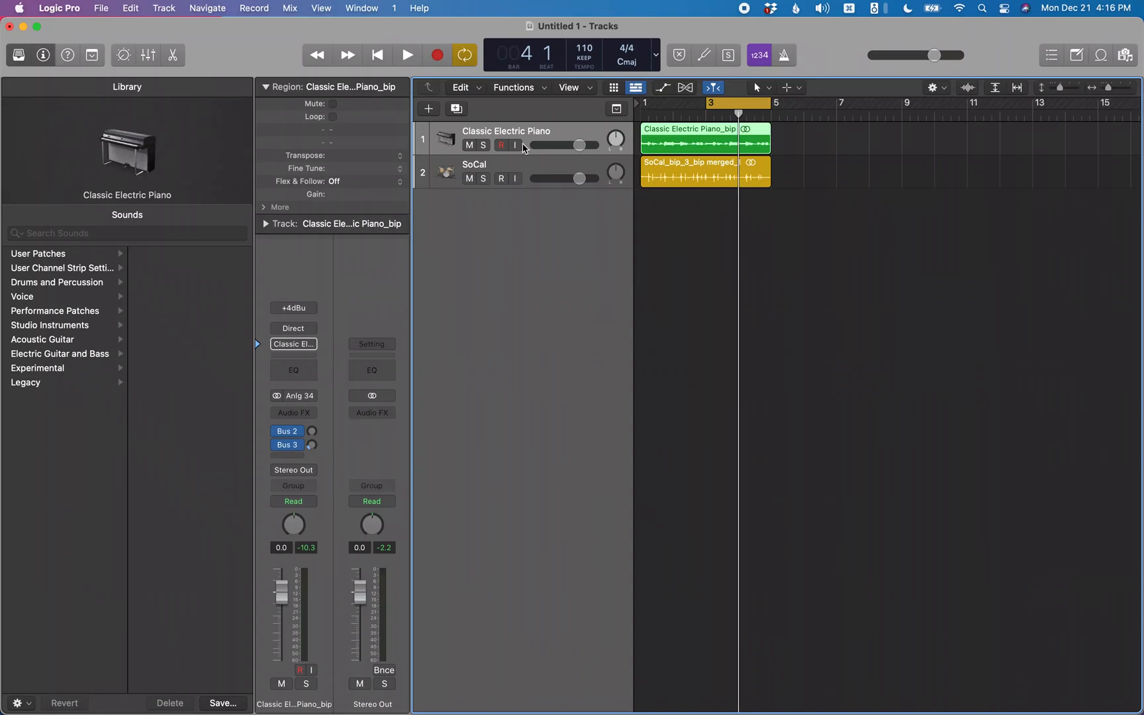
{"action": "key", "text": "super+bracketright"}
- Play the one-bar cycle and turn cycle mode off
{"action": "key", "text": "space"}
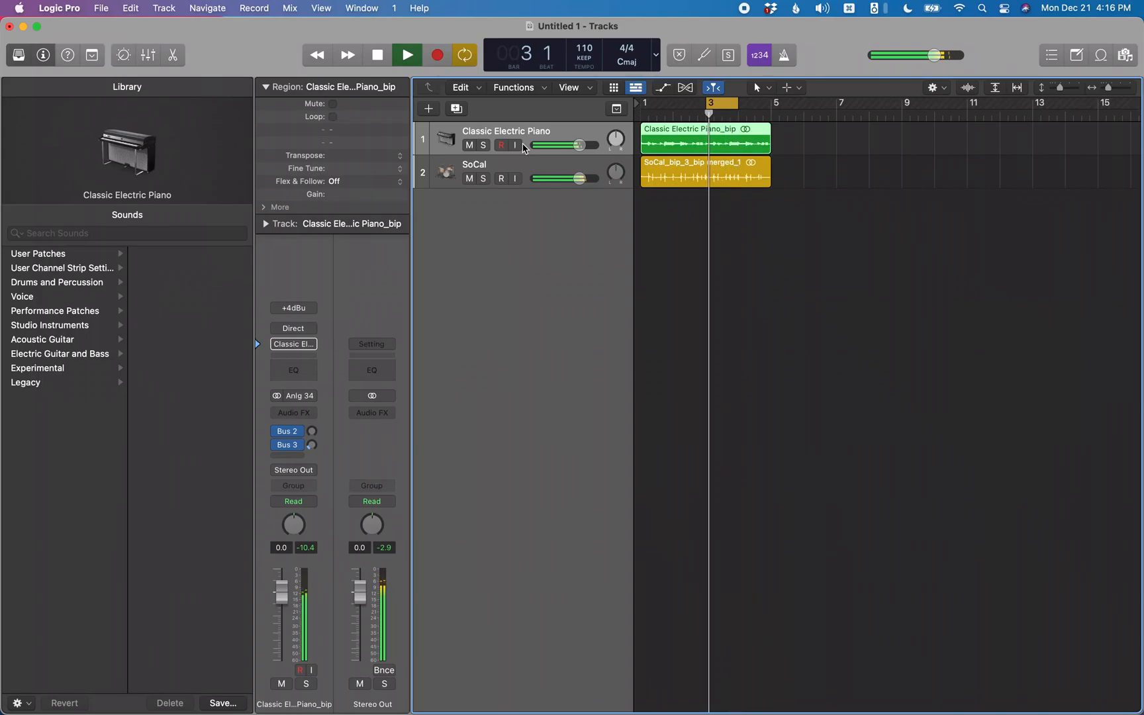
{"action": "key", "text": "space"}
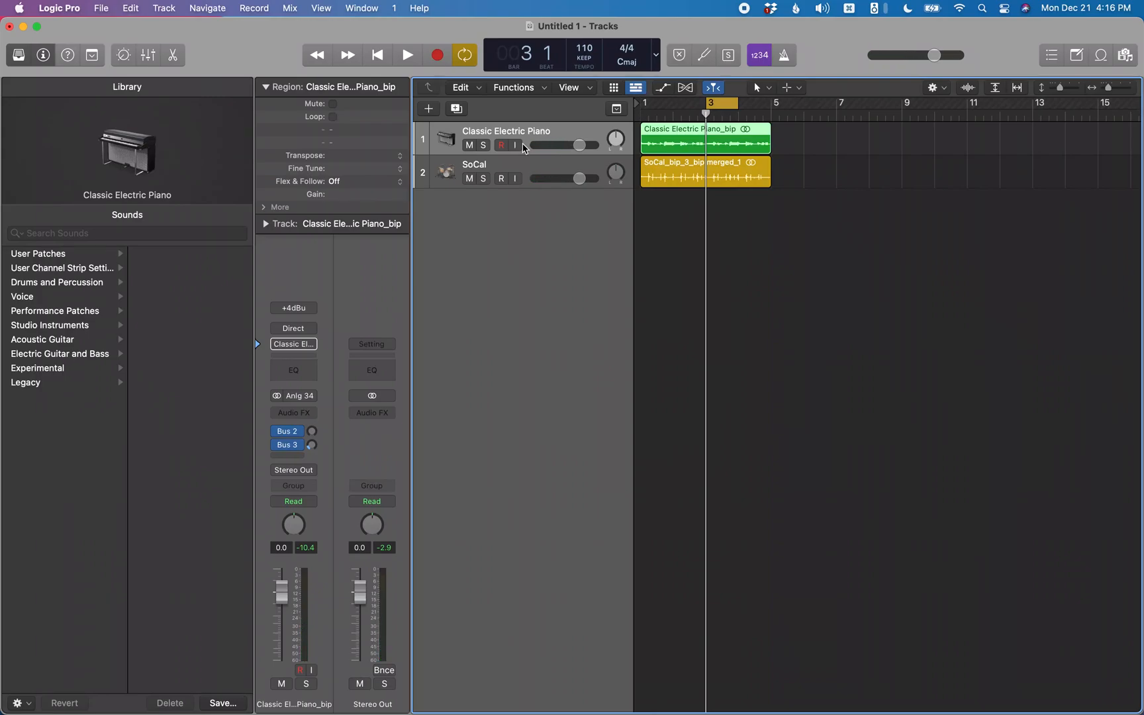
{"action": "key", "text": "c"}
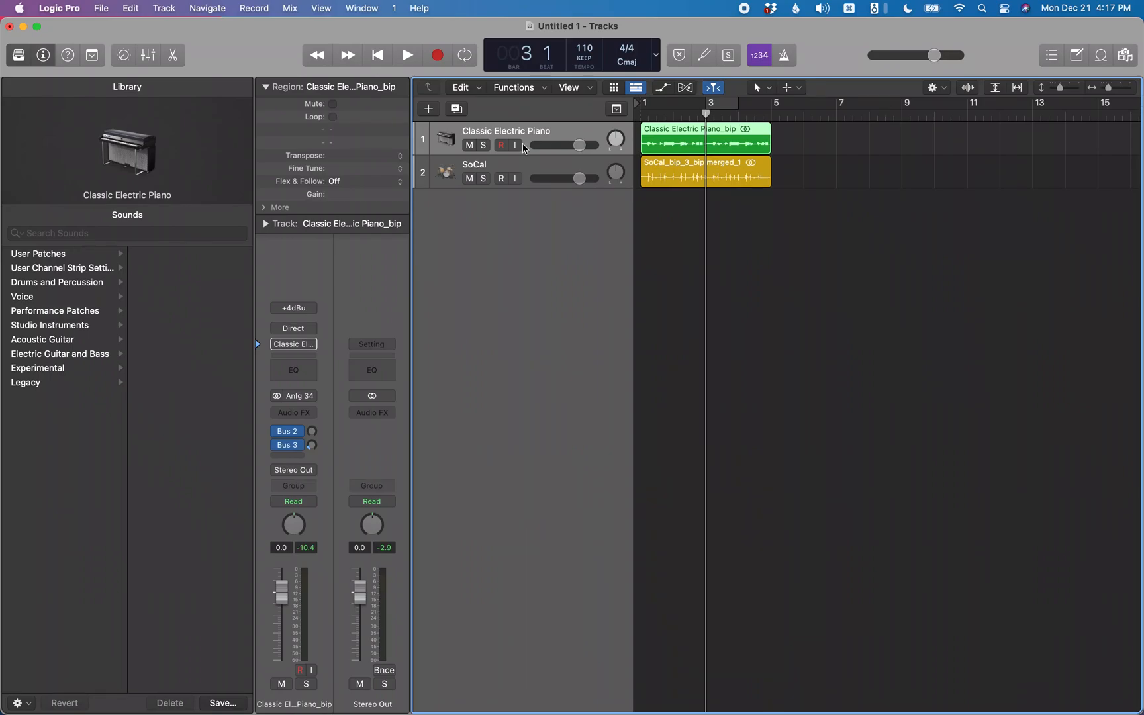
- Turn on looping for the SoCal drum region, play it from the project start, and turn its looping off
{"action": "left_click", "coordinate": [523, 179]}
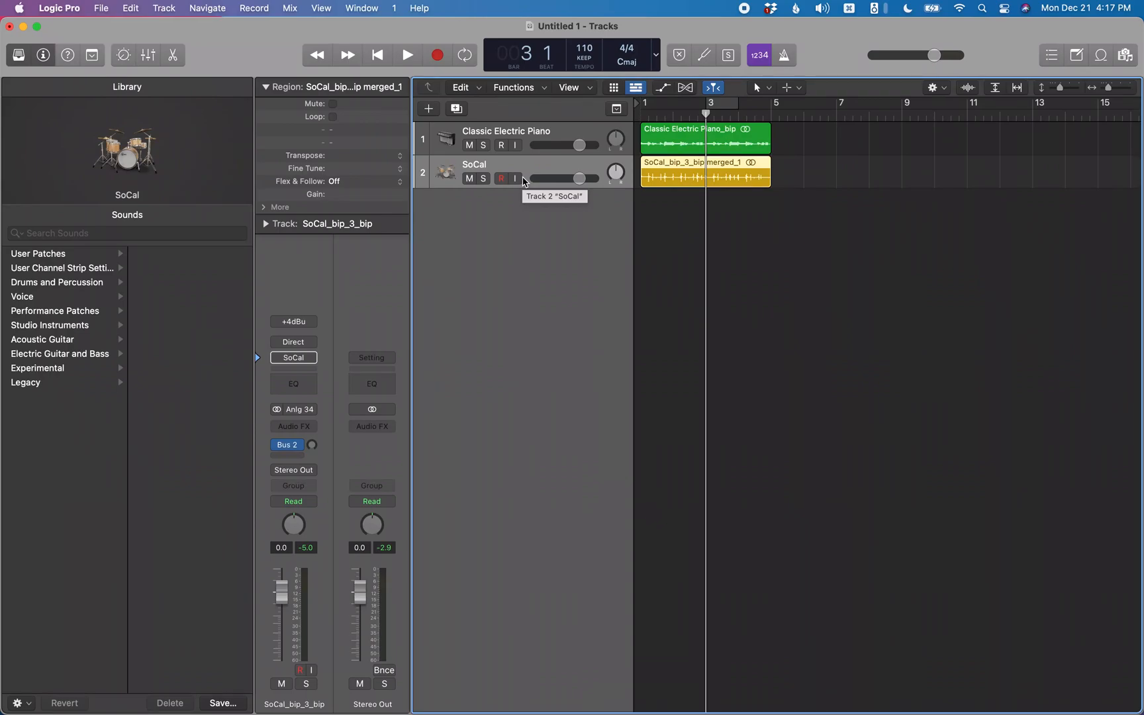
{"action": "key", "text": "l"}
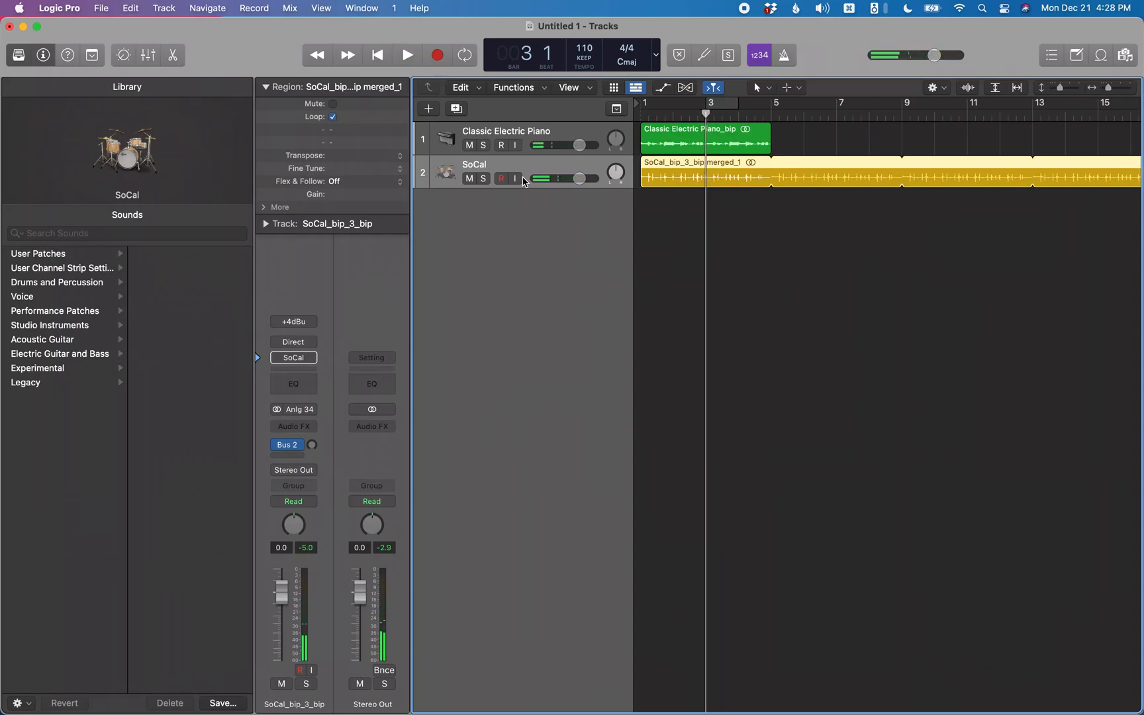
{"action": "key", "text": "Return"}
{"action": "key", "text": "space"}
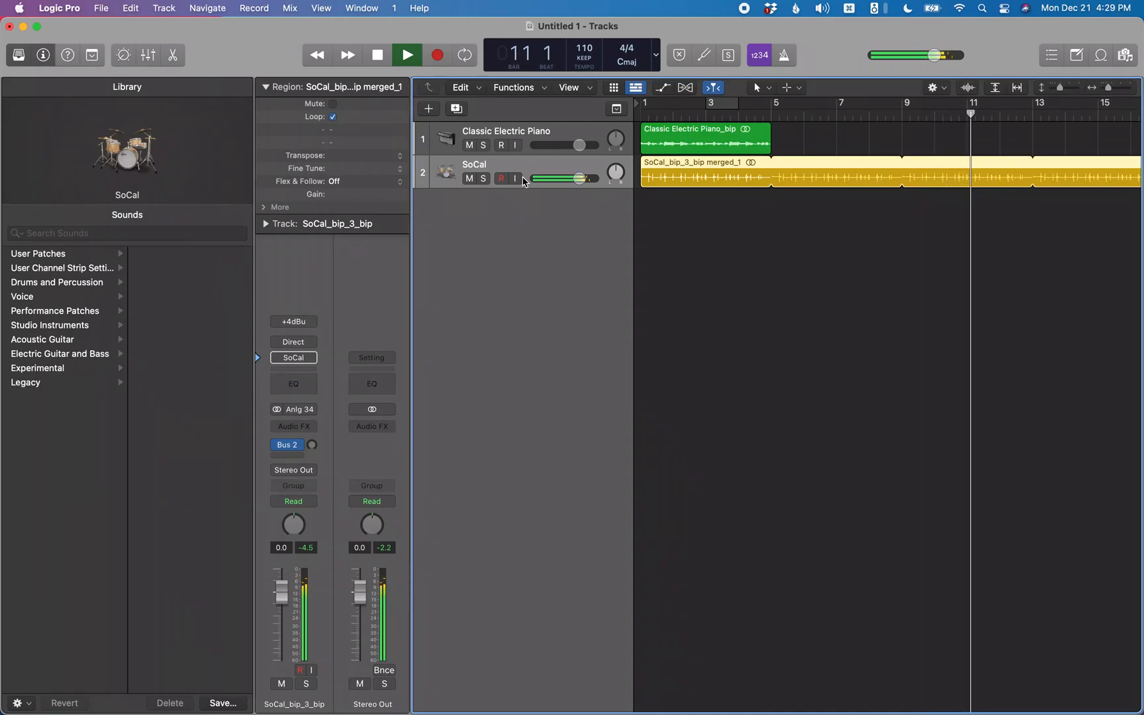
{"action": "key", "text": "space"}
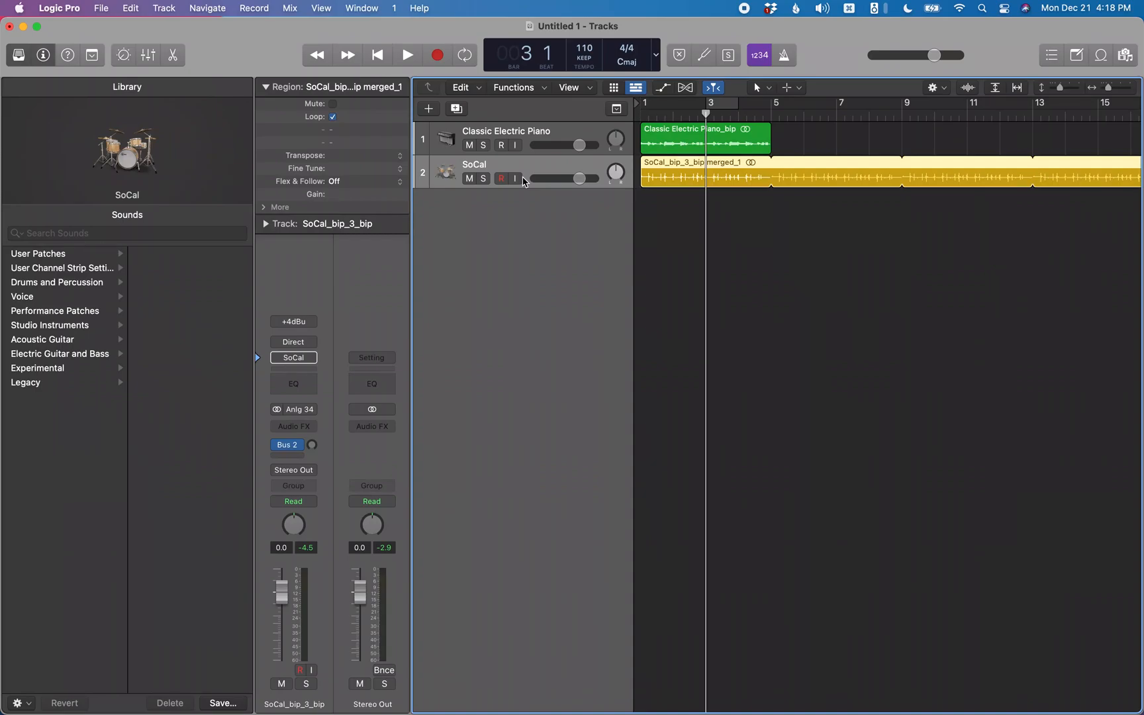
{"action": "key", "text": "l"}
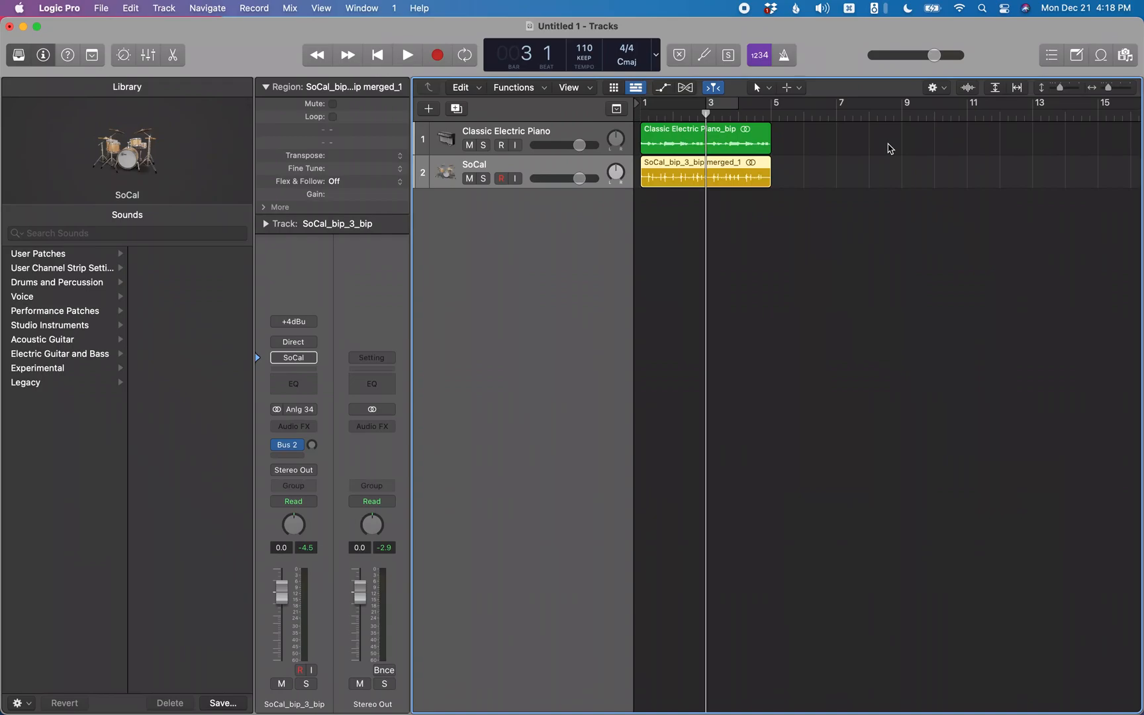
- Loop the Classic Electric Piano region out to bar 6 and play the result
{"action": "left_click", "coordinate": [708, 148]}
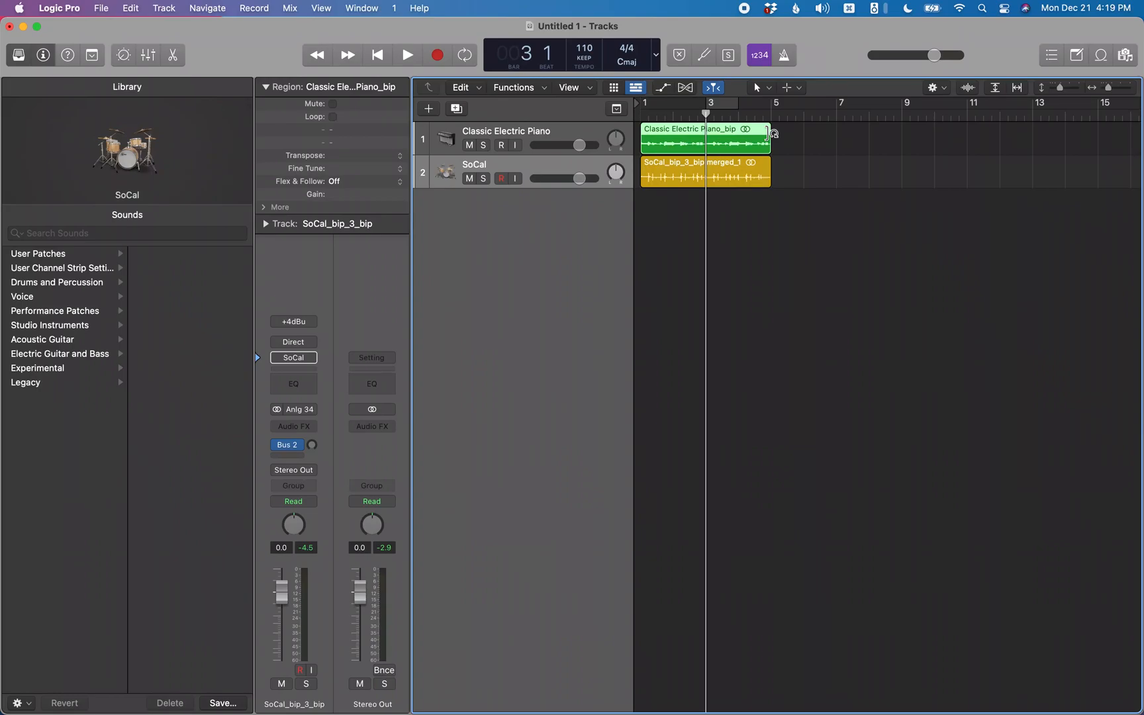
{"action": "left_click_drag", "start_coordinate": [768, 132], "coordinate": [800, 127]}
{"action": "key", "text": "space"}
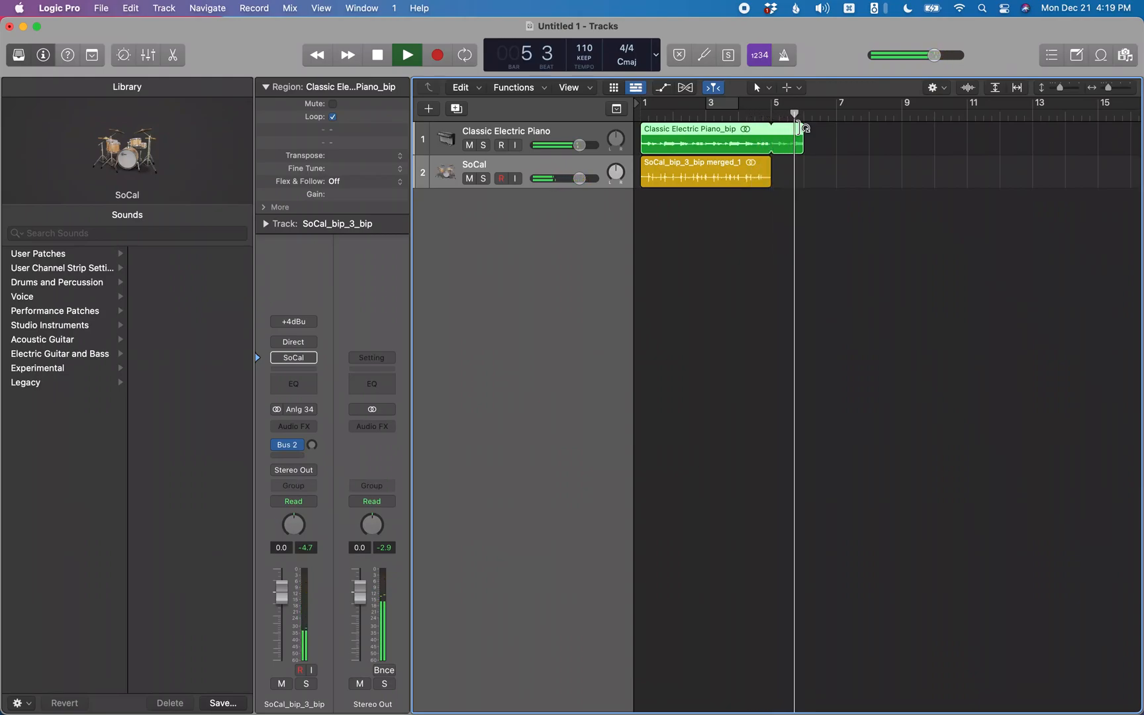
{"action": "key", "text": "space"}
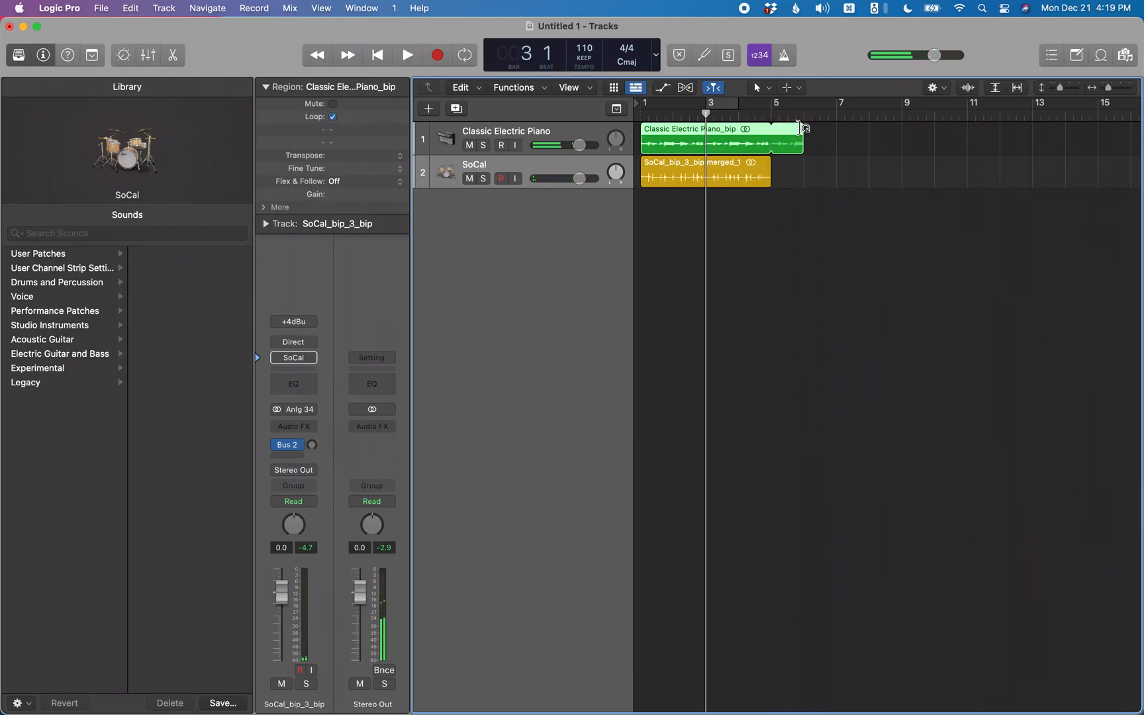
- Extend the electric piano region's loop to bar 9, play it, and lengthen the loop to bar 13
{"action": "left_click_drag", "start_coordinate": [799, 127], "coordinate": [898, 127]}
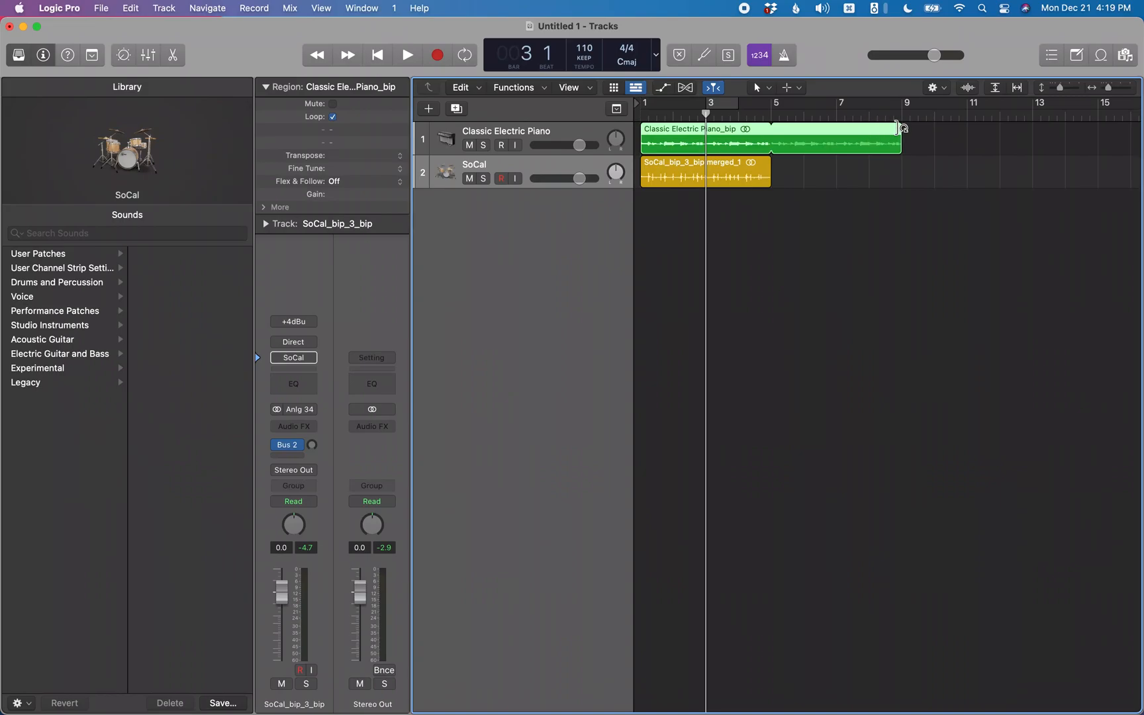
{"action": "key", "text": "space"}
{"action": "key", "text": "space"}
{"action": "key", "text": "Return"}
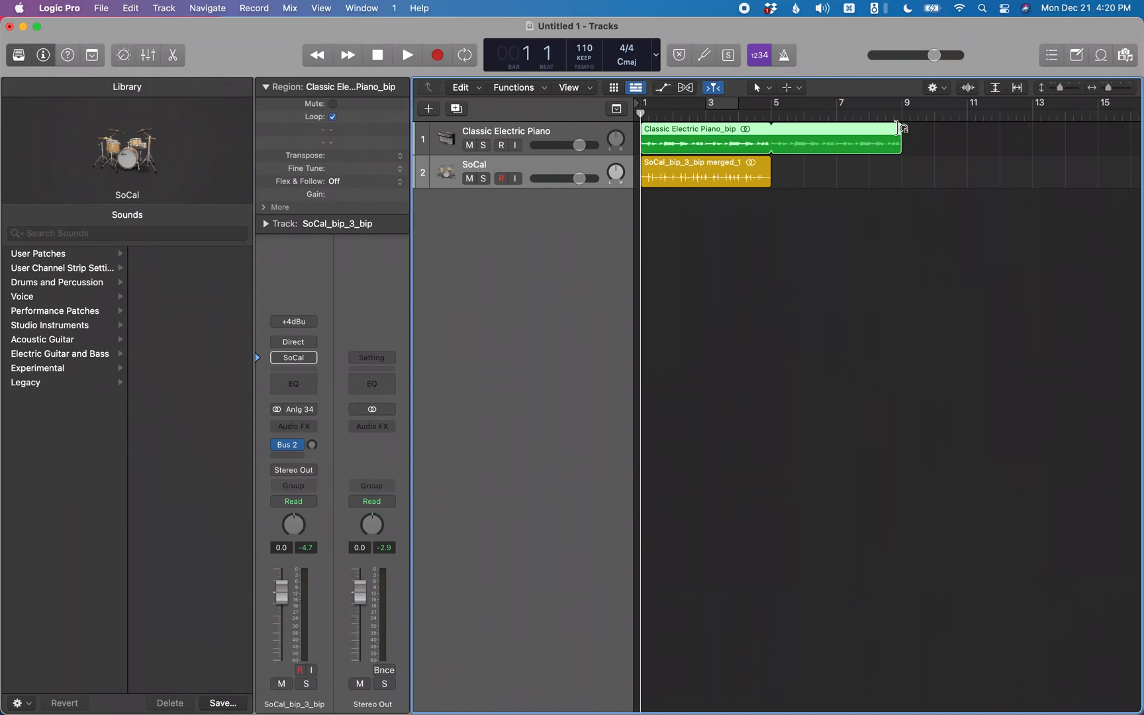
{"action": "key", "text": "space"}
{"action": "left_click_drag", "start_coordinate": [898, 128], "coordinate": [1034, 128]}
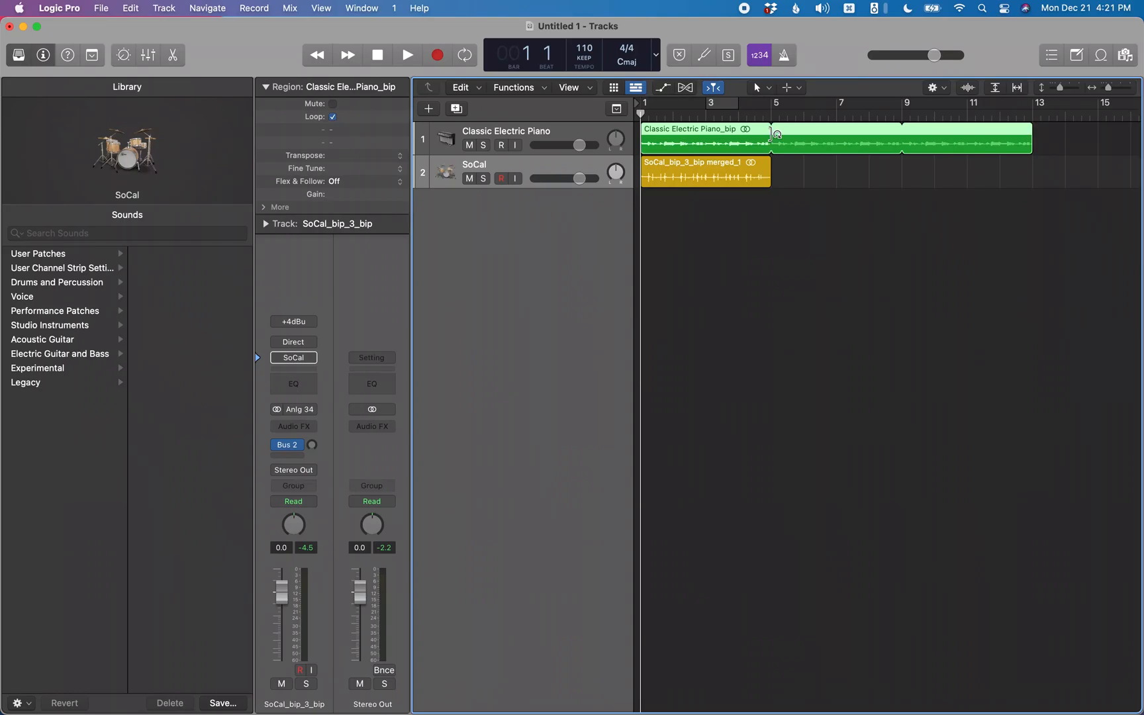
- Pull the electric piano region's loop back to bar 5 so only the original region remains
{"action": "left_click", "coordinate": [773, 134]}
{"action": "double_click", "coordinate": [770, 134]}
{"action": "left_click", "coordinate": [1028, 128]}
{"action": "left_click_drag", "start_coordinate": [1028, 128], "coordinate": [769, 133]}
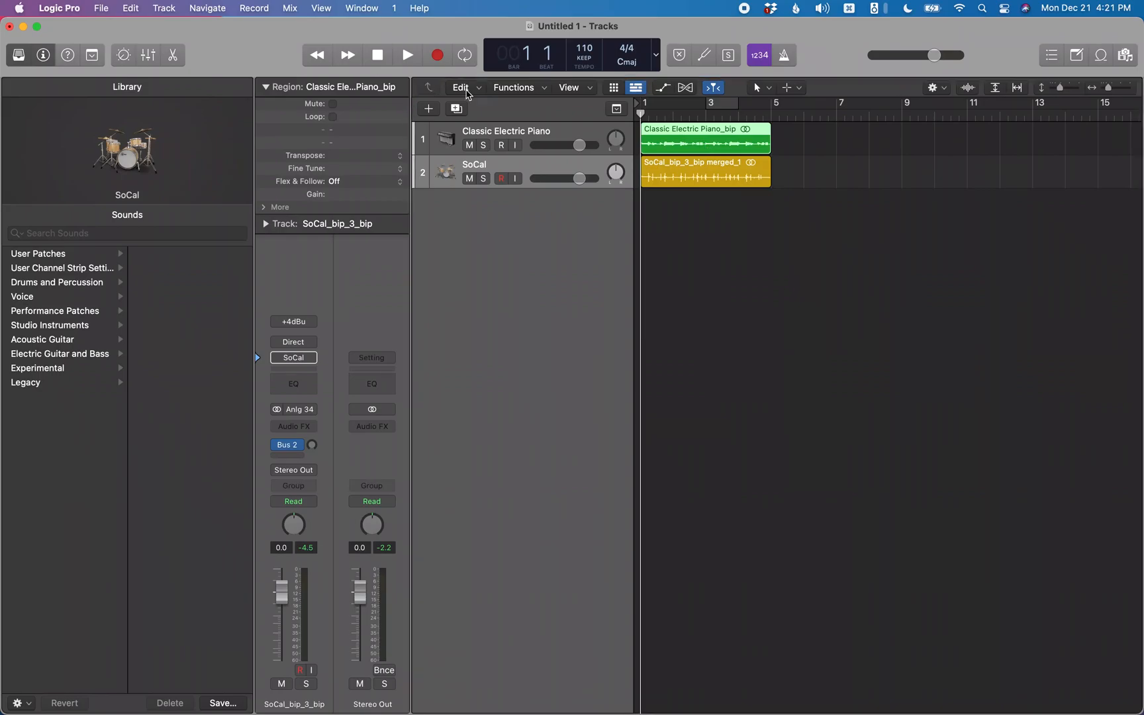
- Repeat the Classic Electric Piano region twice, placing the copies back to back up to bar 13
{"action": "left_click", "coordinate": [658, 308]}
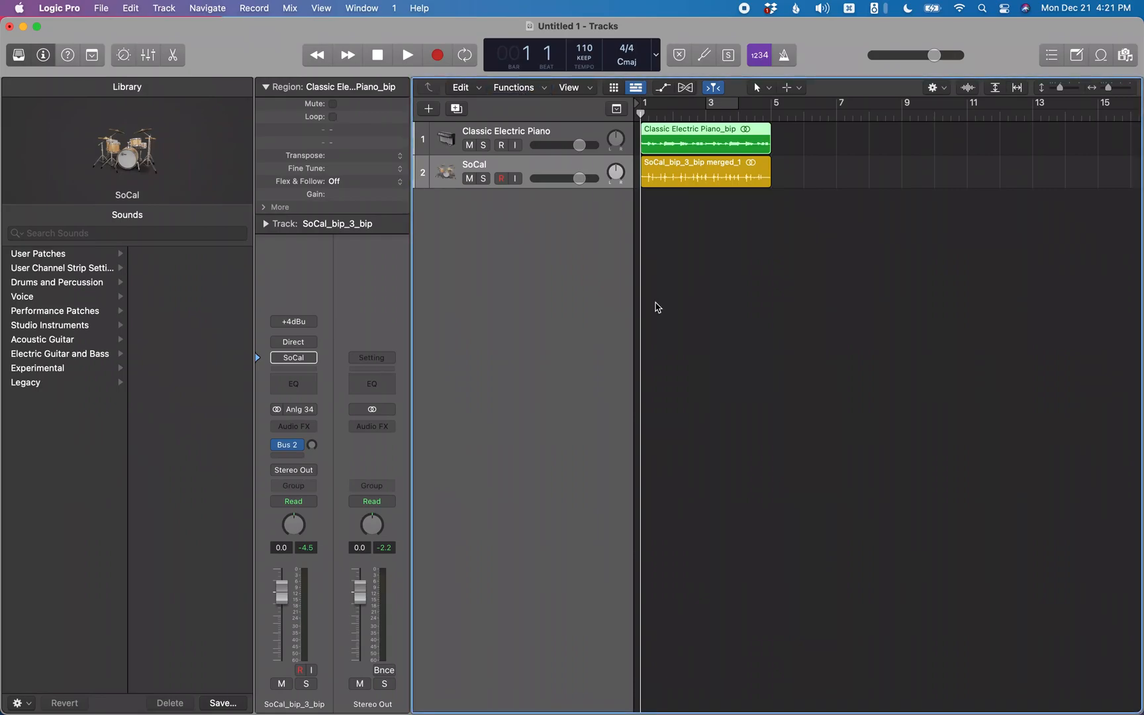
{"action": "left_click", "coordinate": [523, 178]}
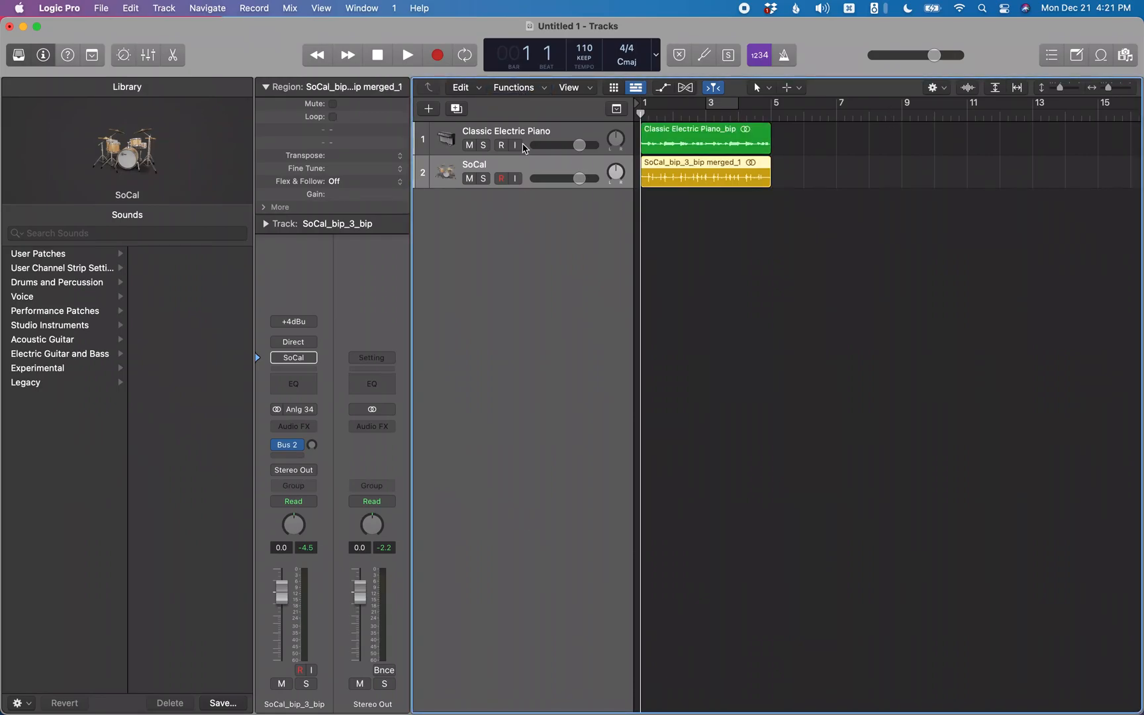
{"action": "left_click", "coordinate": [523, 149]}
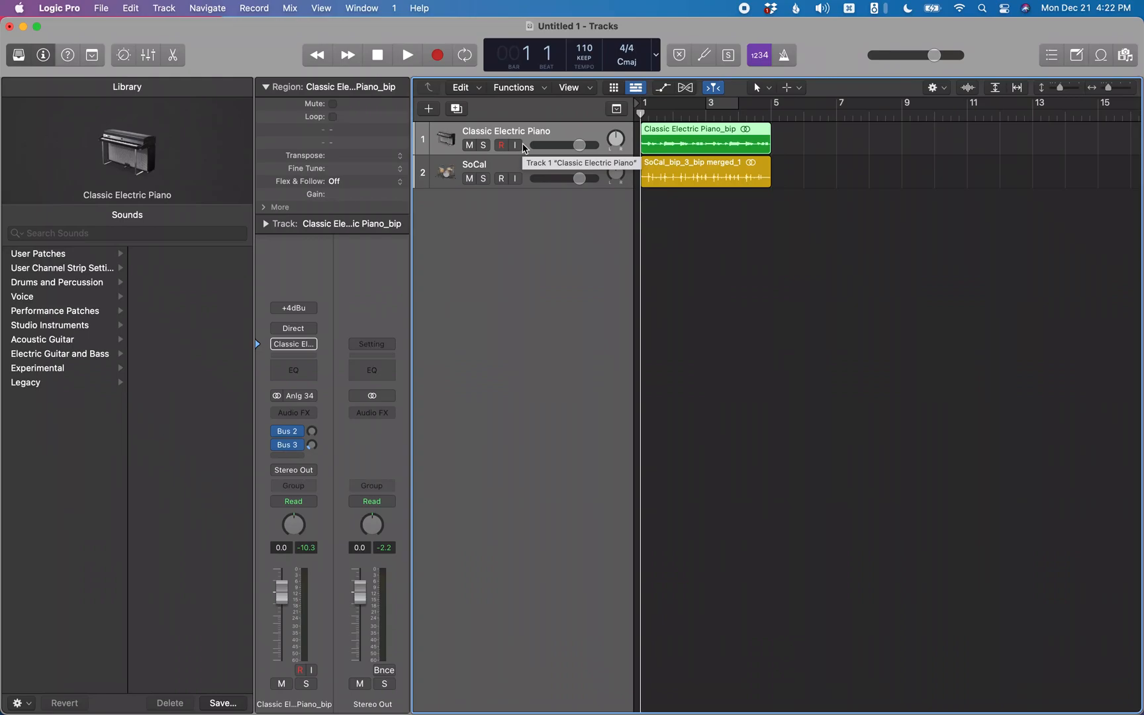
{"action": "key", "text": "shift+period"}
{"action": "key", "text": "Return"}
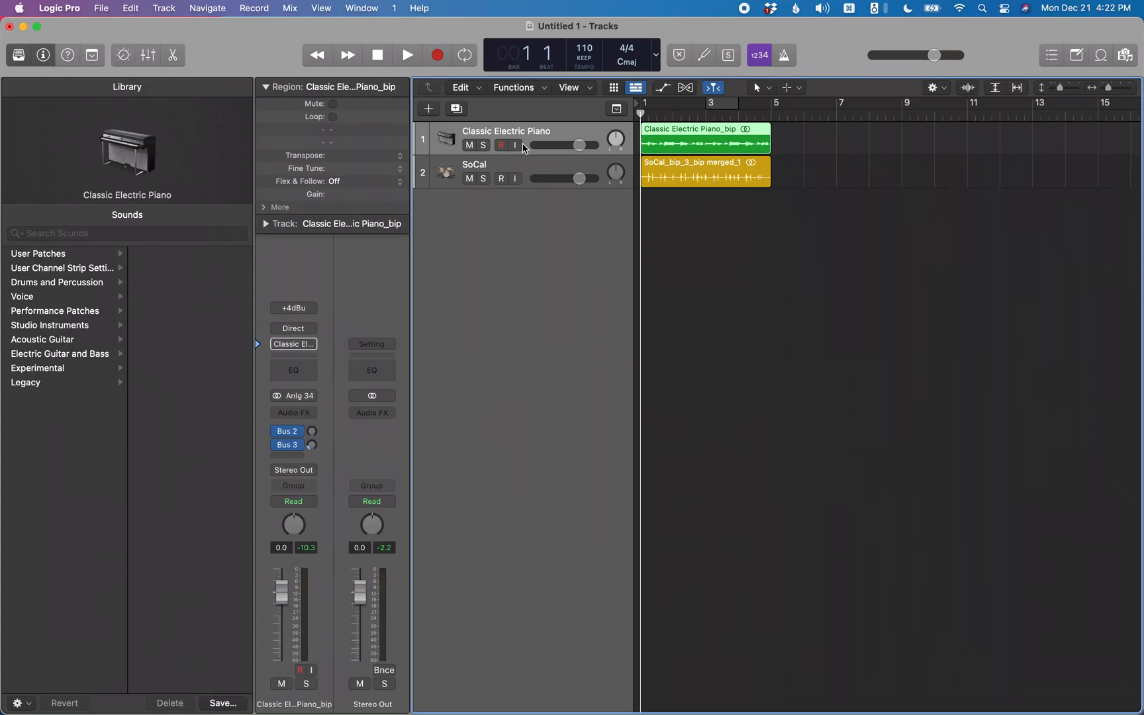
{"action": "key", "text": "super+r"}
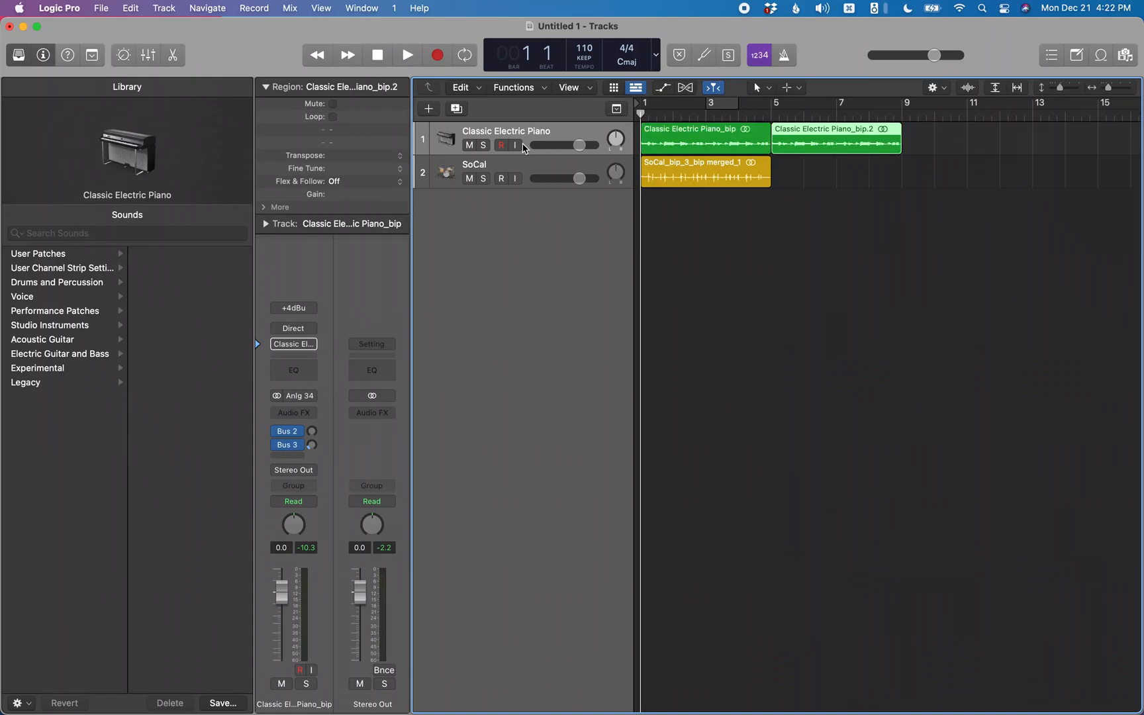
{"action": "key", "text": "super+r"}
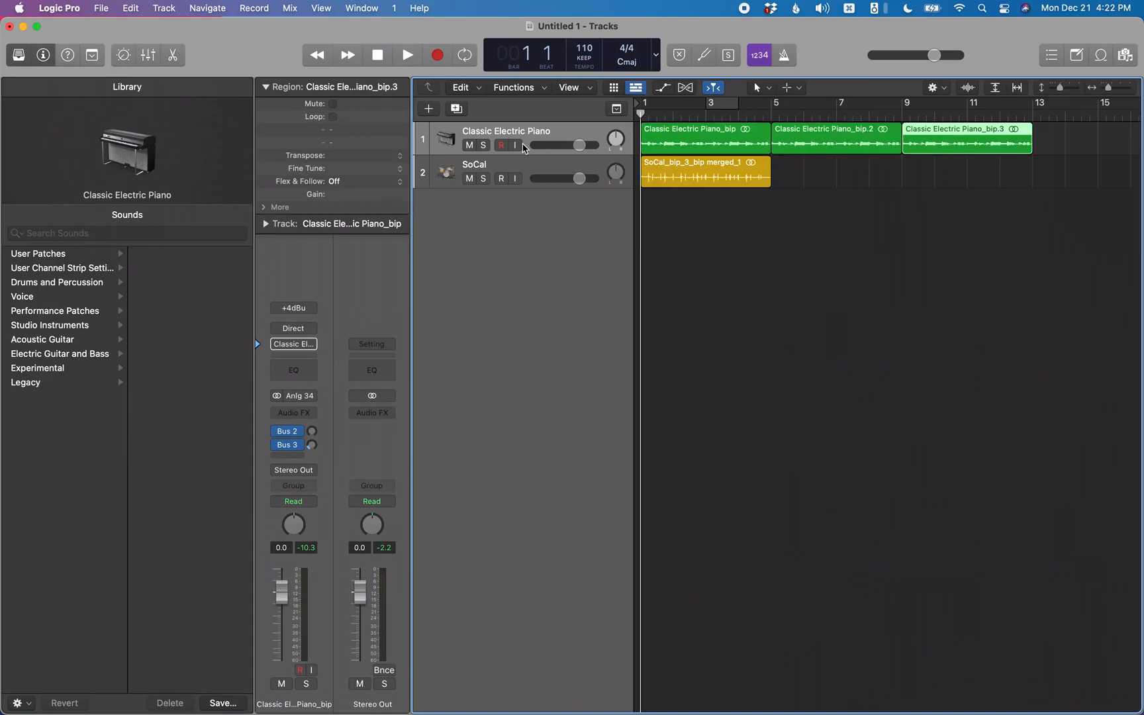
- Move the playhead to the start of the third piano region and select all regions on the Classic Electric Piano track
{"action": "key", "text": "alt+Return"}
{"action": "key", "text": "shift+Return"}
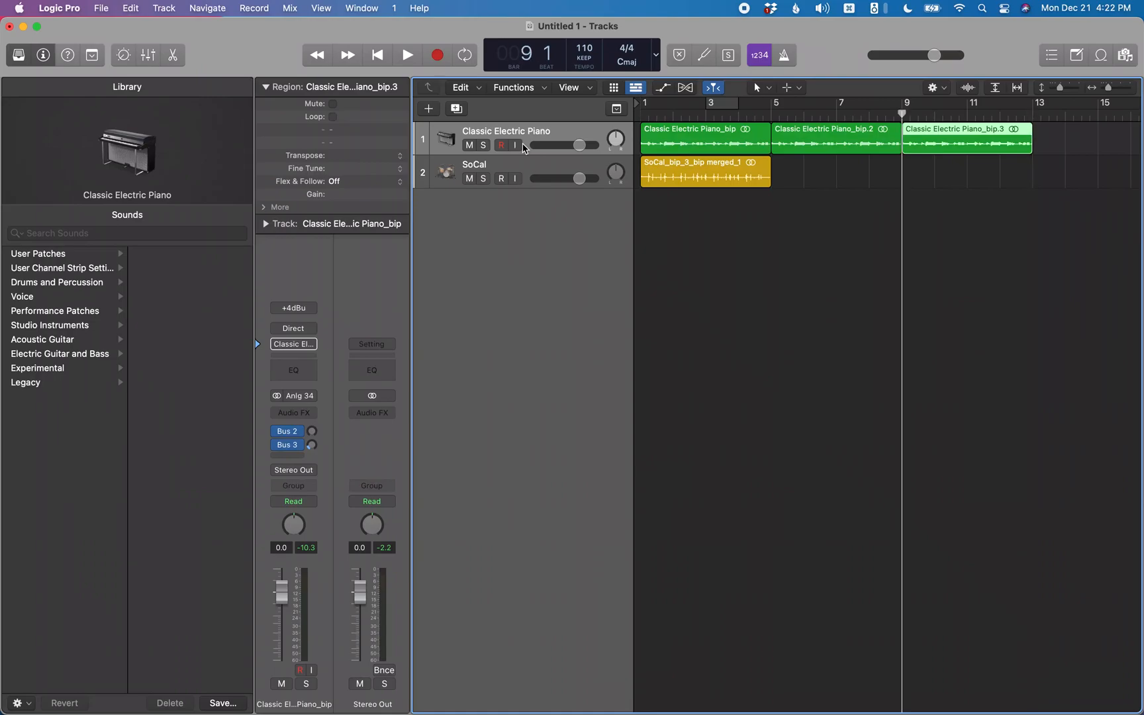
{"action": "left_click", "coordinate": [523, 181]}
{"action": "left_click", "coordinate": [524, 147]}
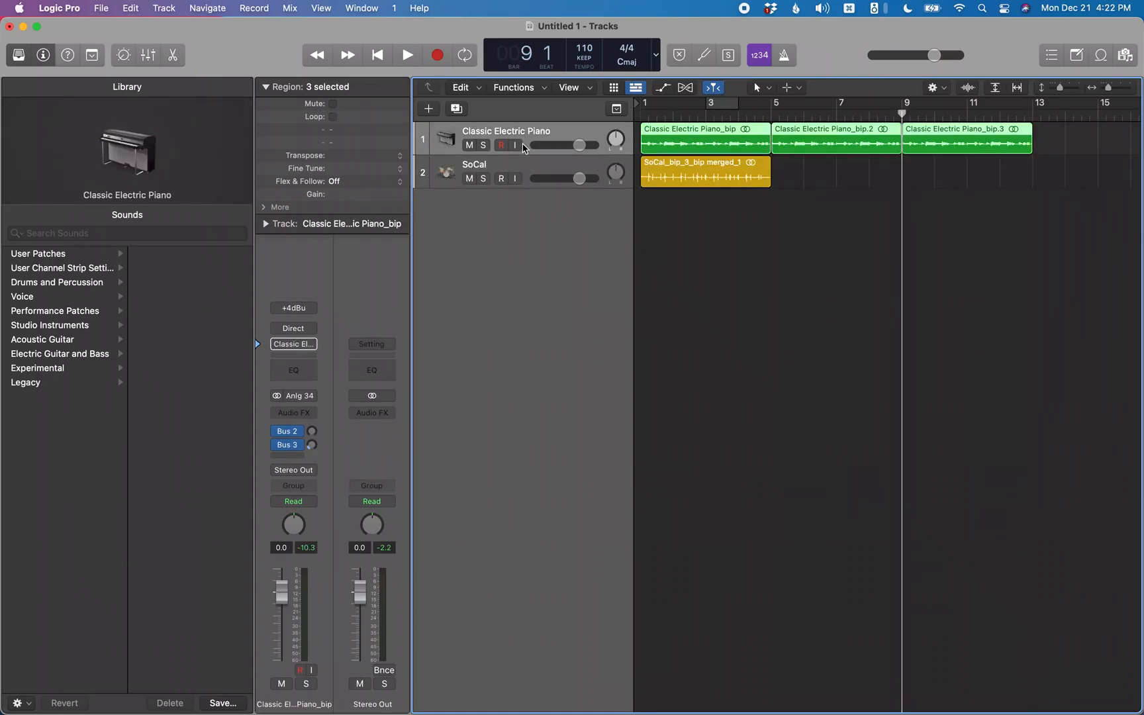
- Select only the first piano region, move the playhead to its end, and return to the project start
{"action": "key", "text": "ctrl+Right"}
{"action": "key", "text": "Return"}
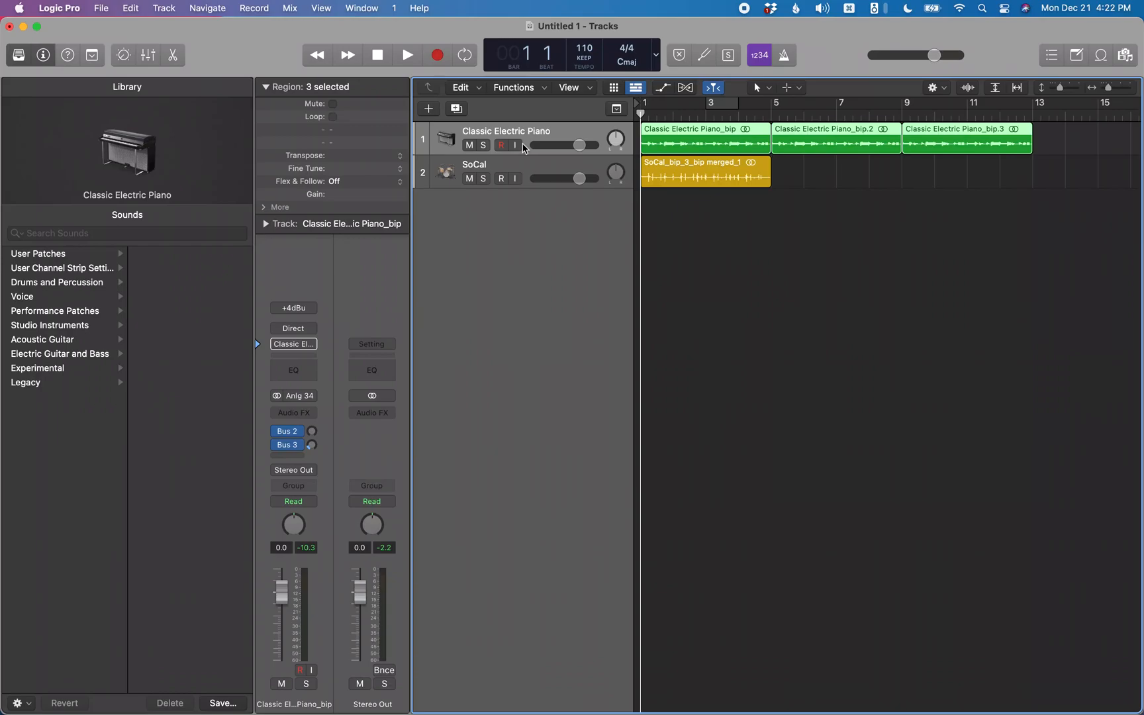
{"action": "key", "text": "Left"}
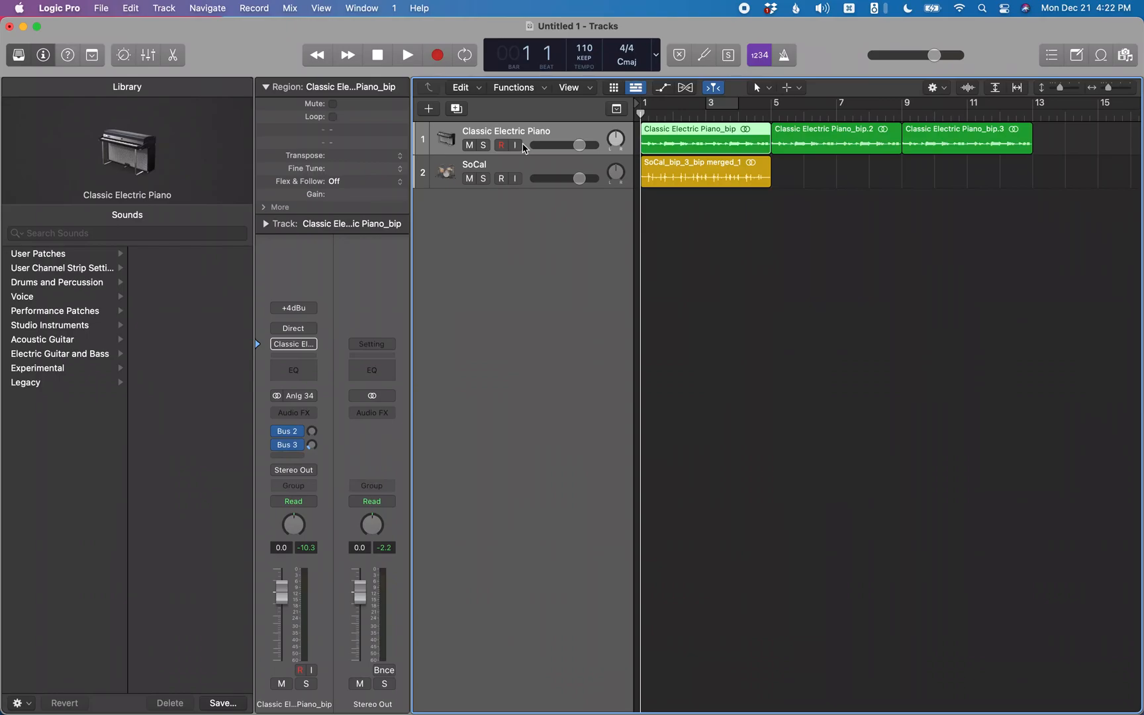
{"action": "key", "text": "super+v"}
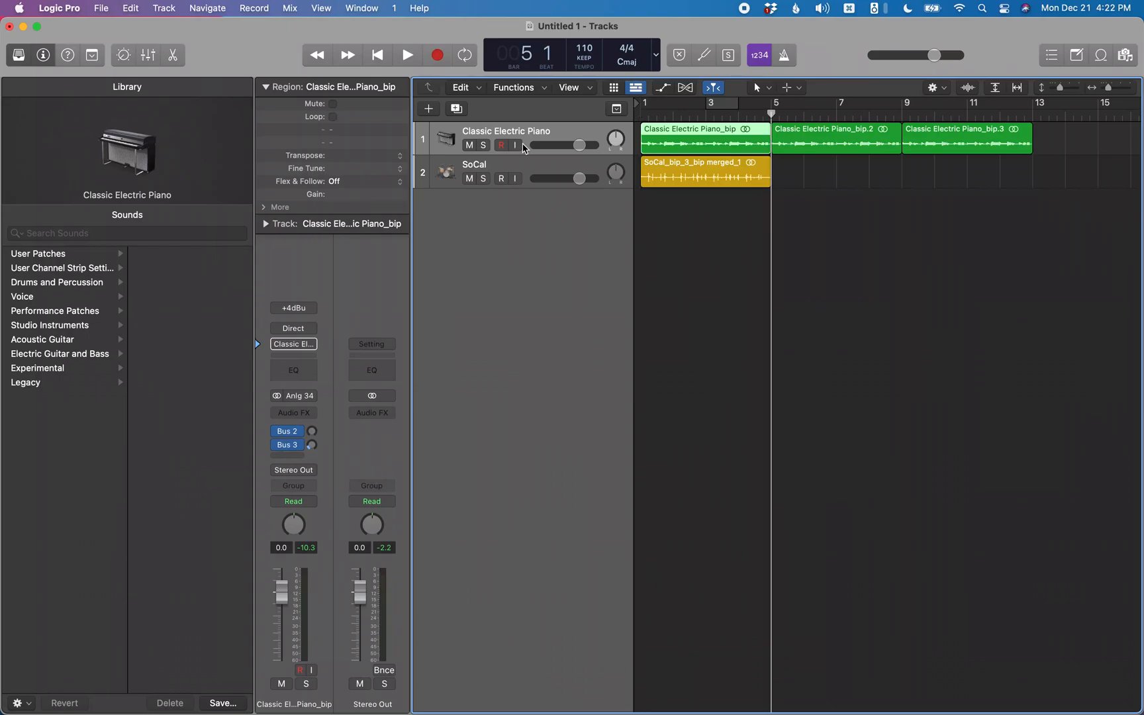
{"action": "key", "text": "Return"}
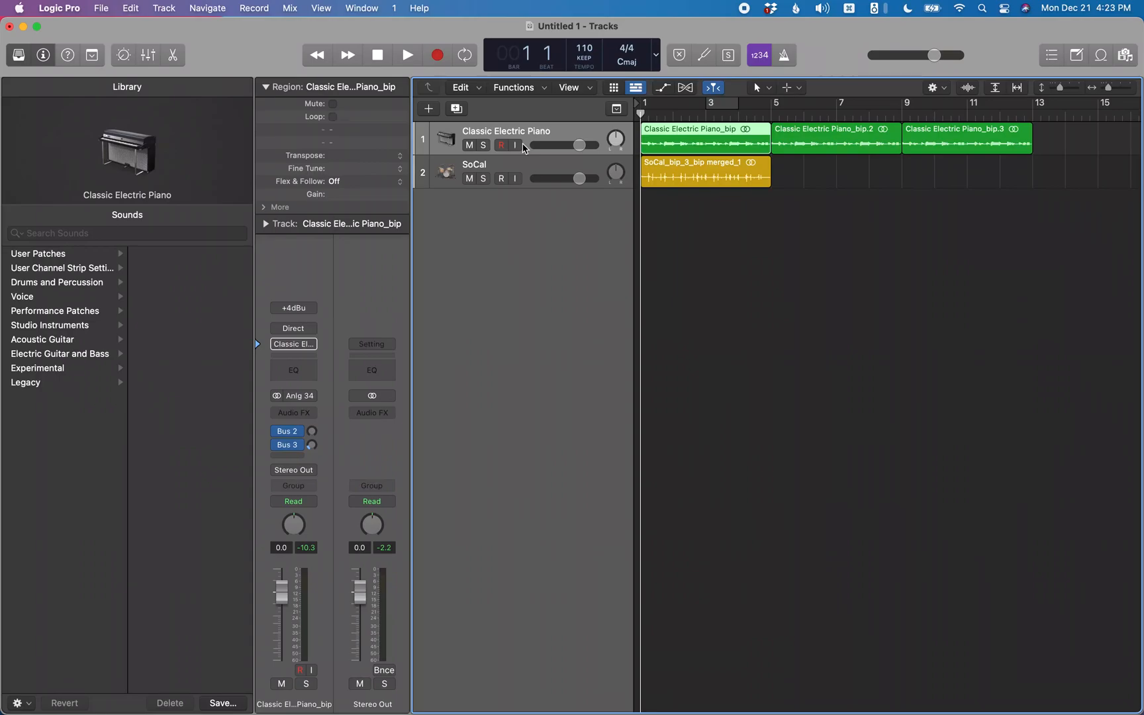
- Select the second and the third piano region in turn, moving the playhead to each region's end and back to its start
{"action": "key", "text": "Right"}
{"action": "key", "text": "ctrl+Right"}
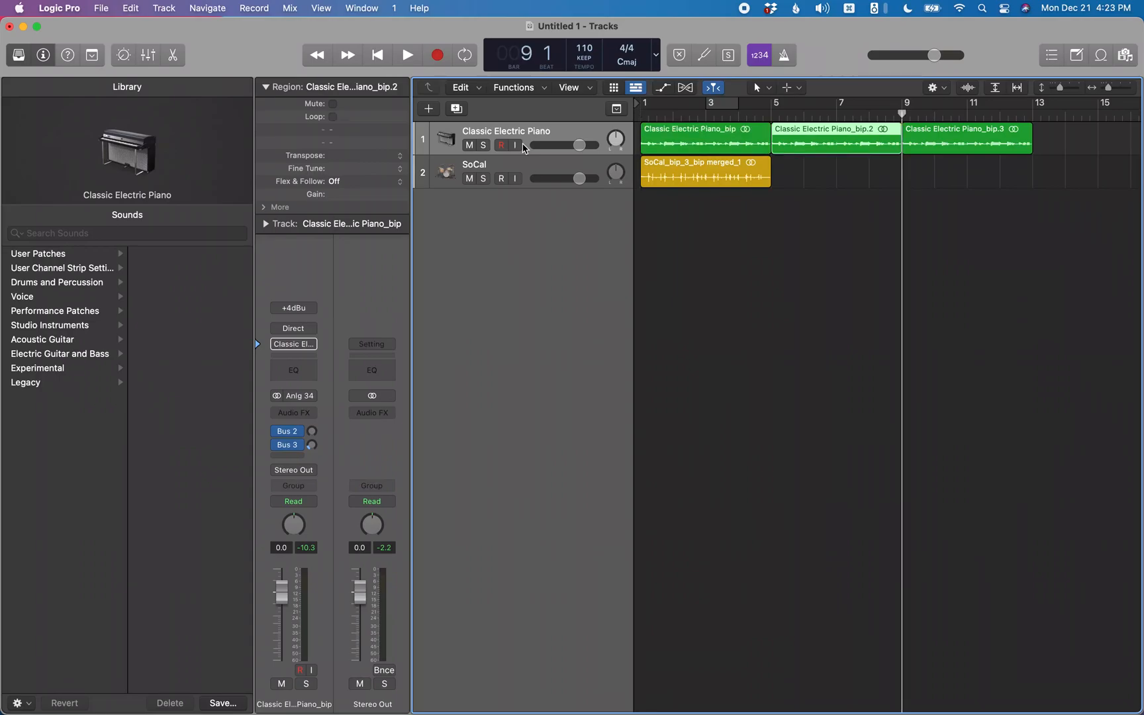
{"action": "key", "text": "ctrl+Left"}
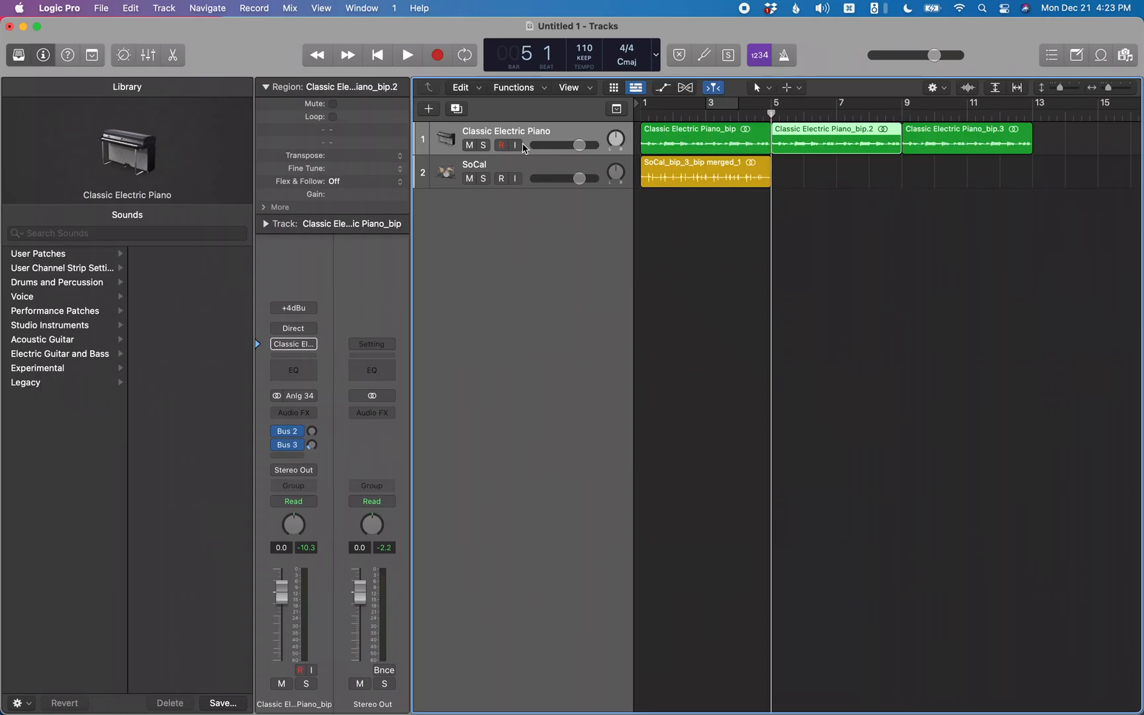
{"action": "key", "text": "Right"}
{"action": "key", "text": "ctrl+Right"}
{"action": "key", "text": "ctrl+Left"}
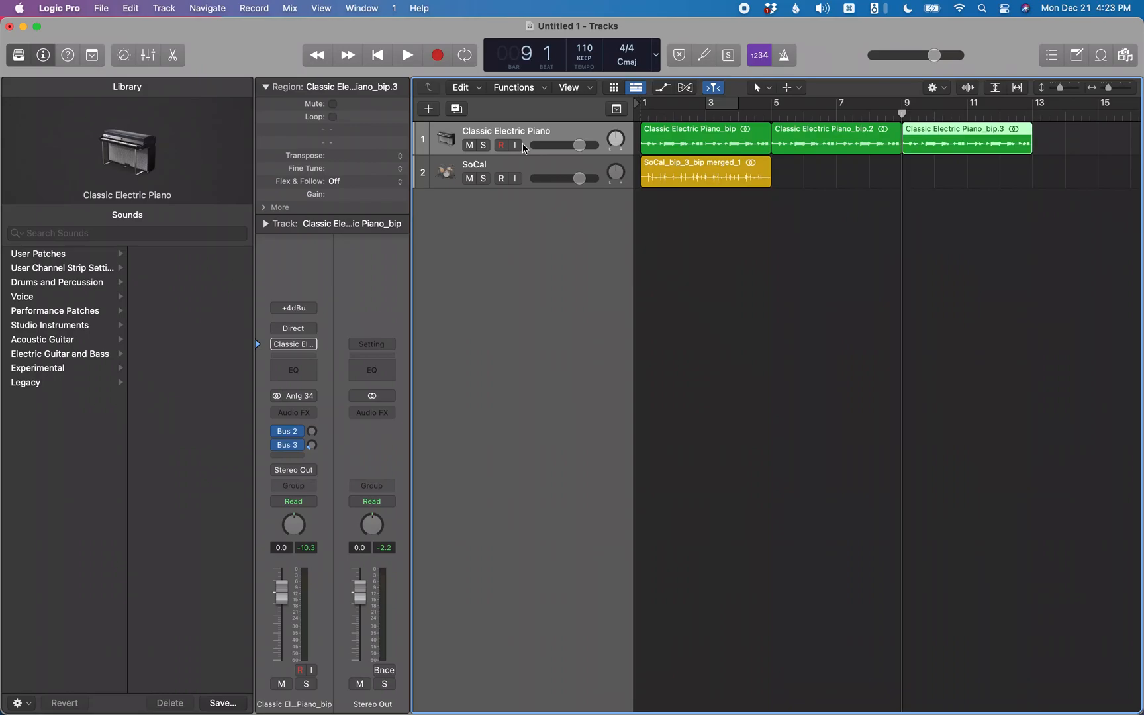